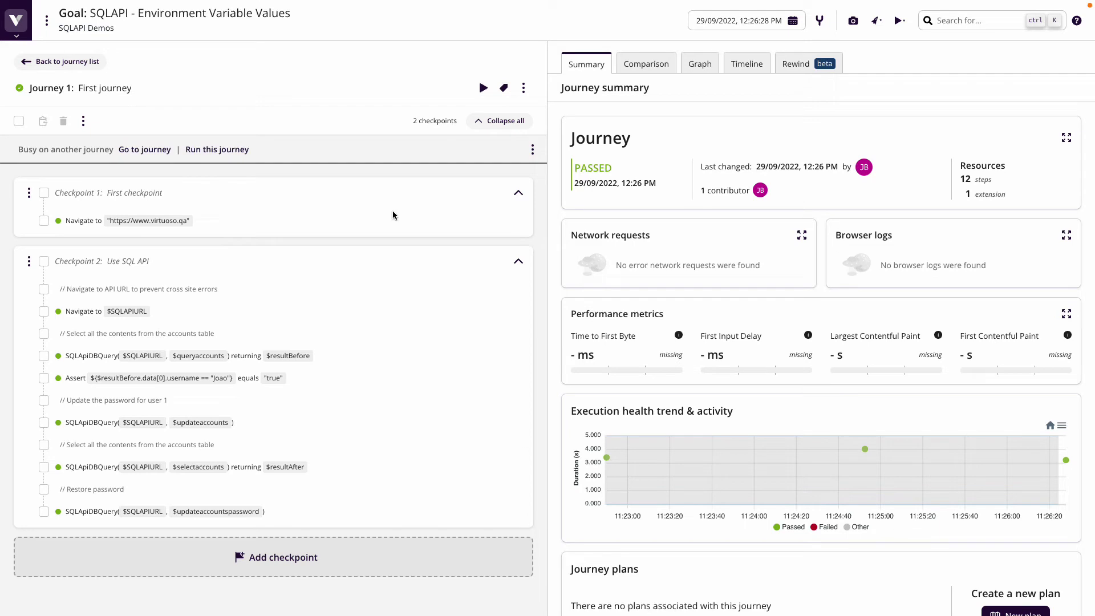
Review the Environment section of the goal's settings, then close the settings panel
click(47, 21)
click(121, 100)
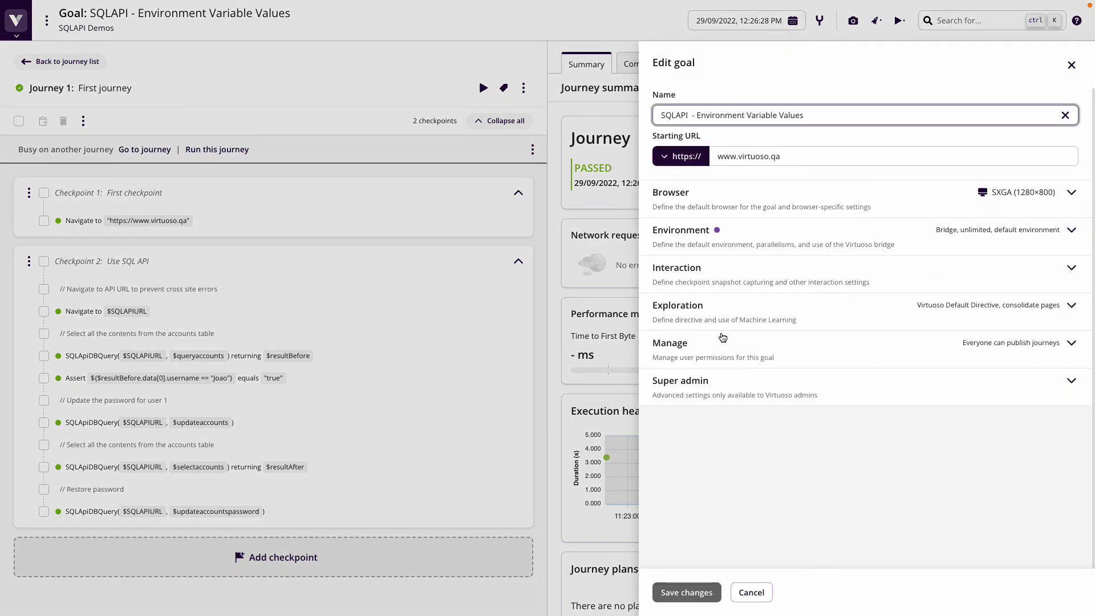
click(772, 245)
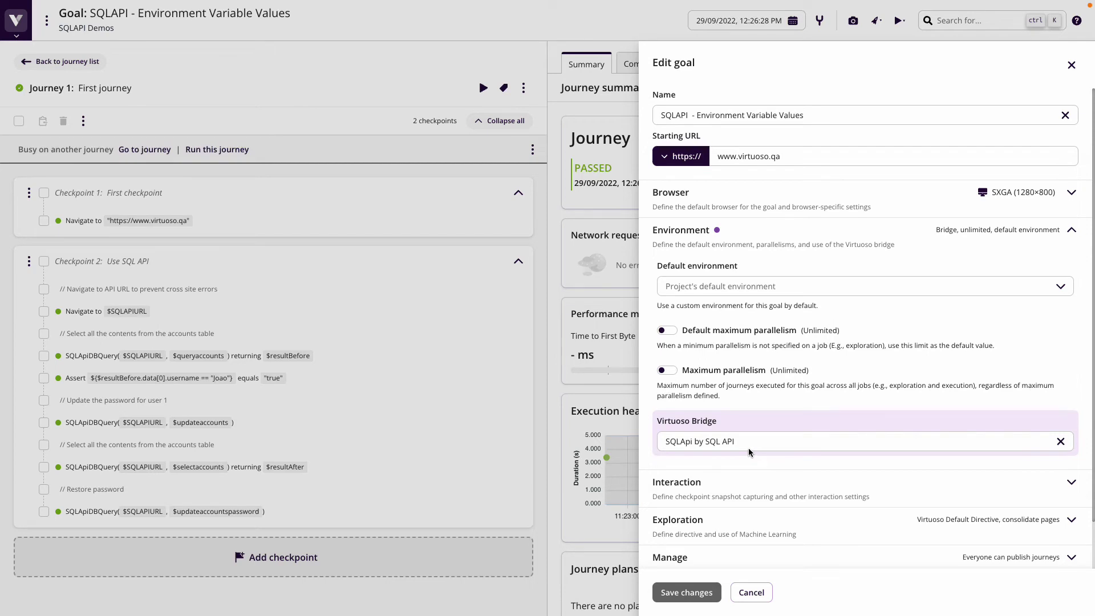
click(1071, 65)
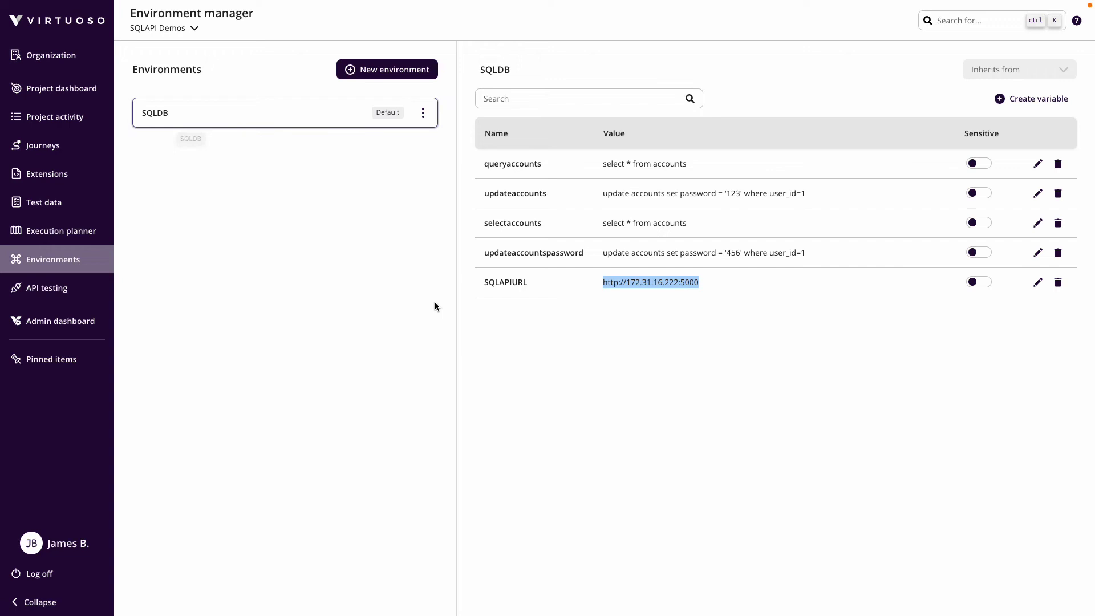
click(600, 399)
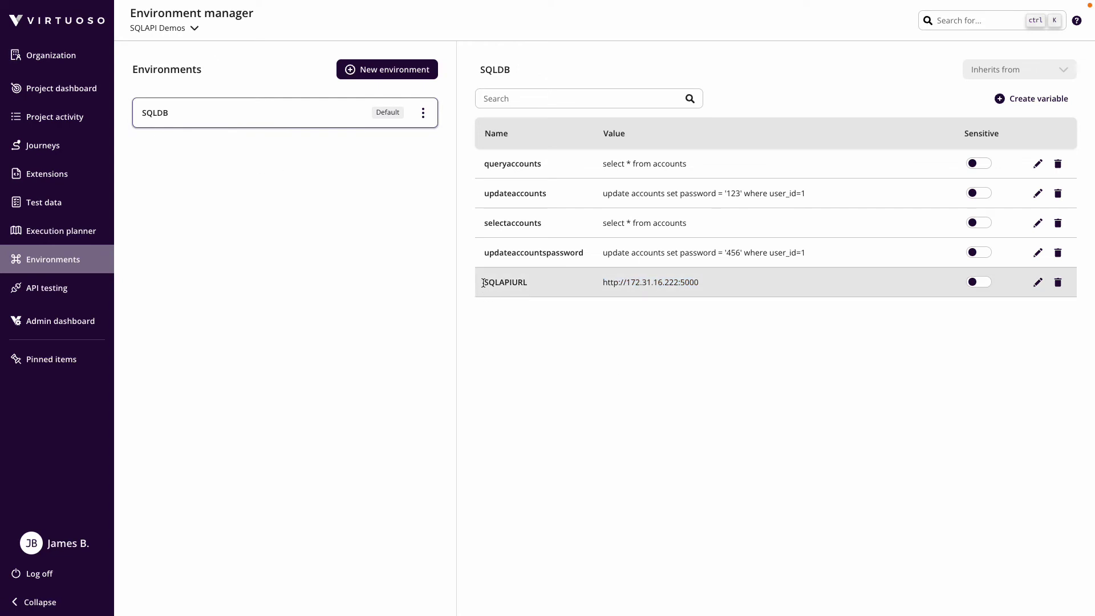
drag(483, 283, 549, 284)
drag(601, 283, 700, 284)
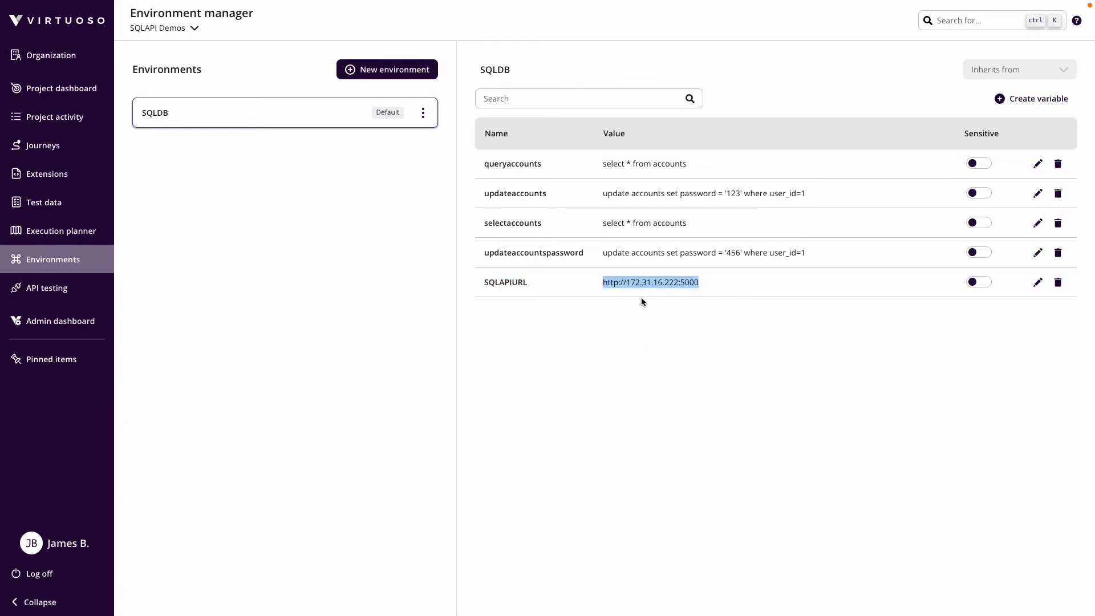
click(639, 352)
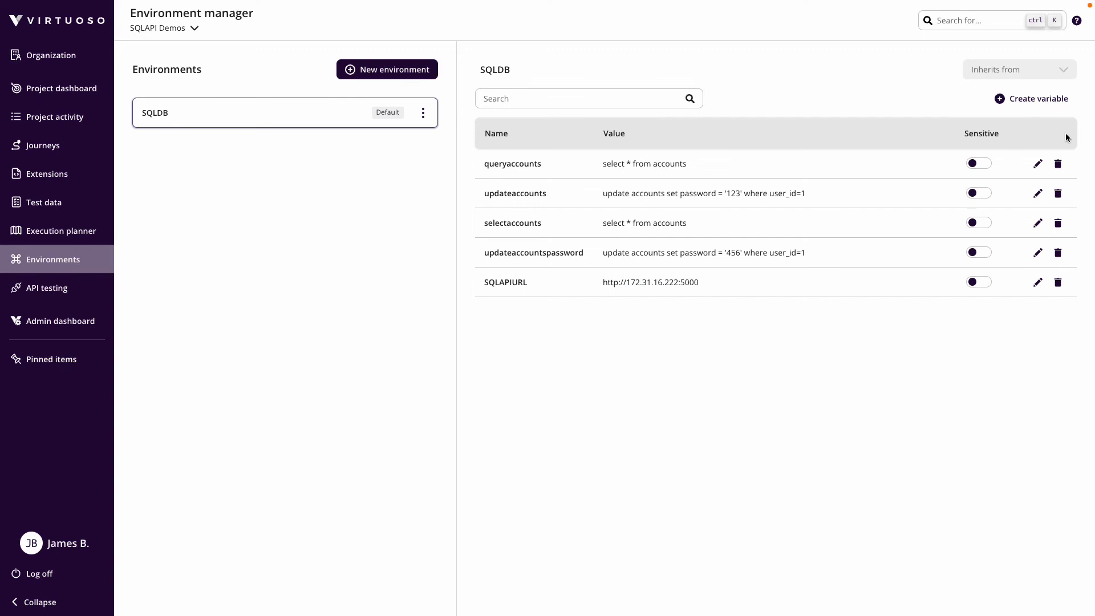
click(1055, 104)
click(685, 242)
text(que)
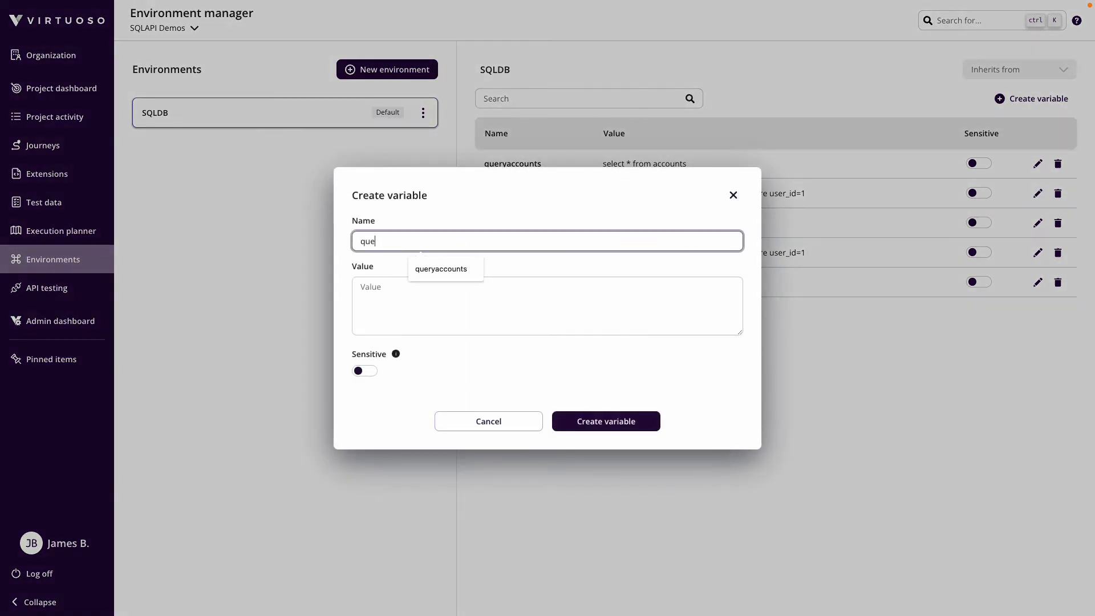
text(rysq)
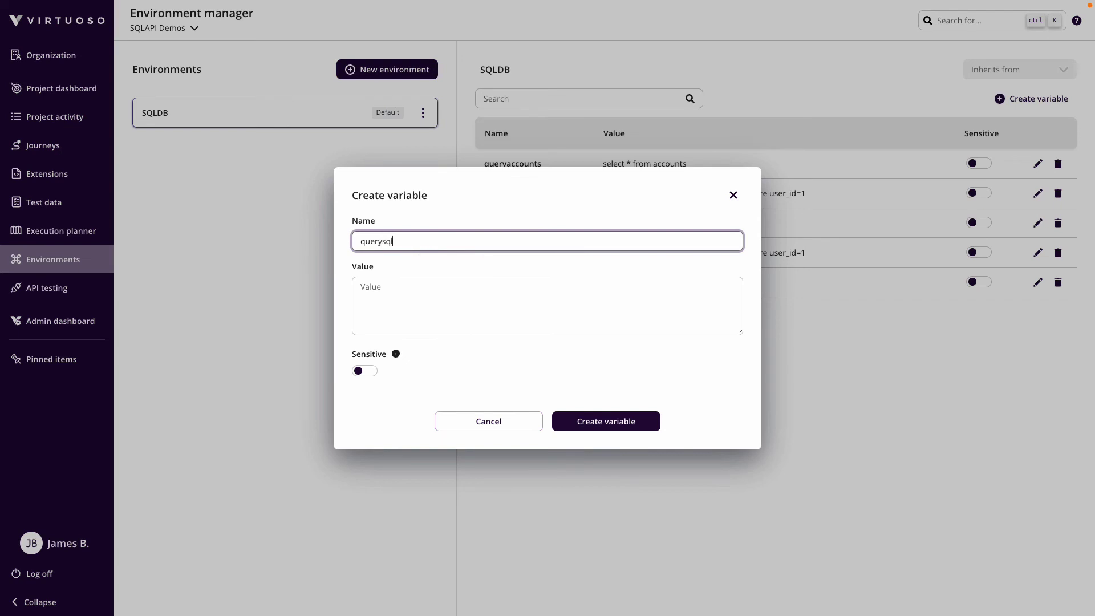
text(ldata)
click(562, 328)
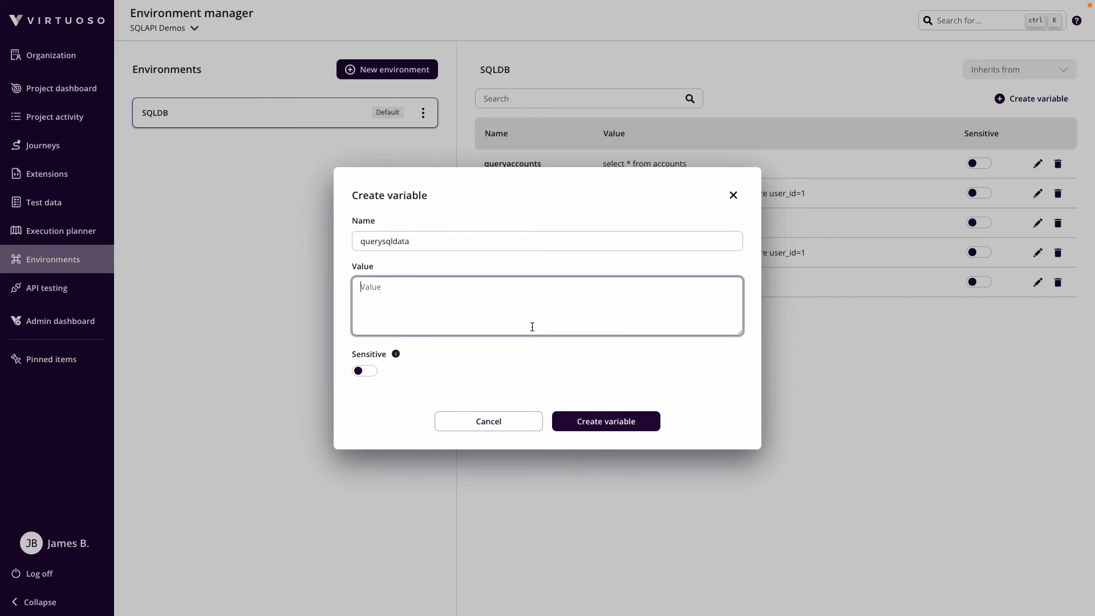
click(501, 423)
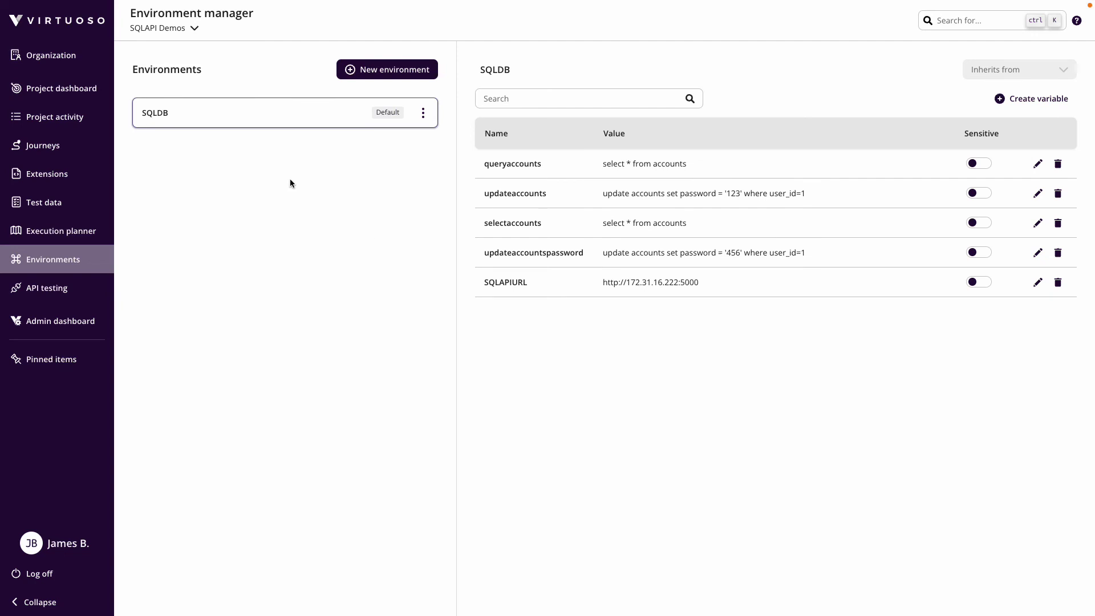
Open First journey under the SQLAPI - Environment Variable Values goal from the project dashboard
click(67, 90)
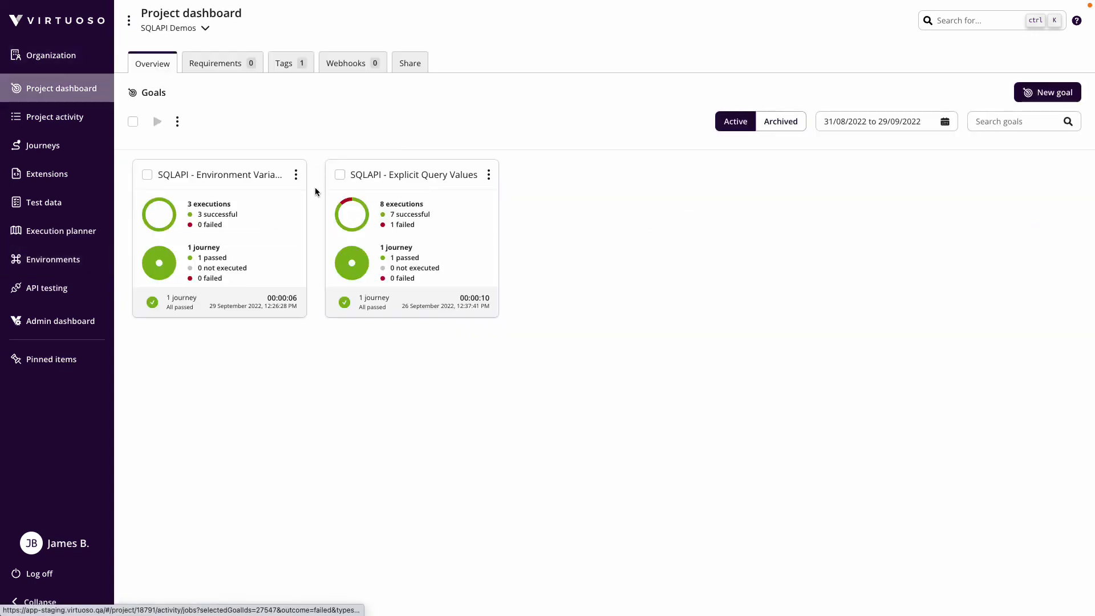
click(258, 175)
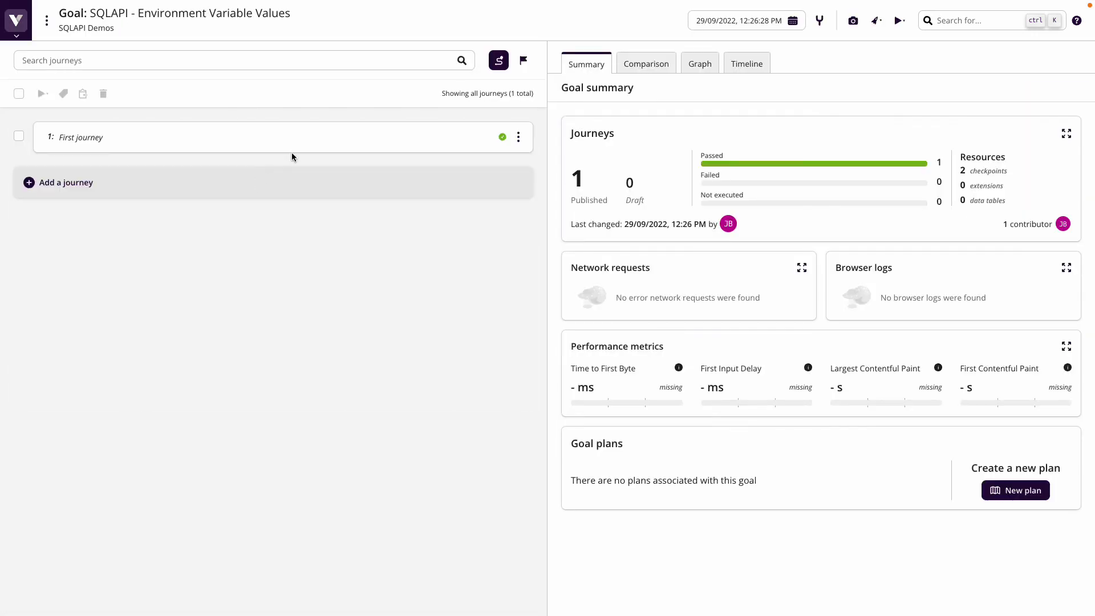
click(298, 142)
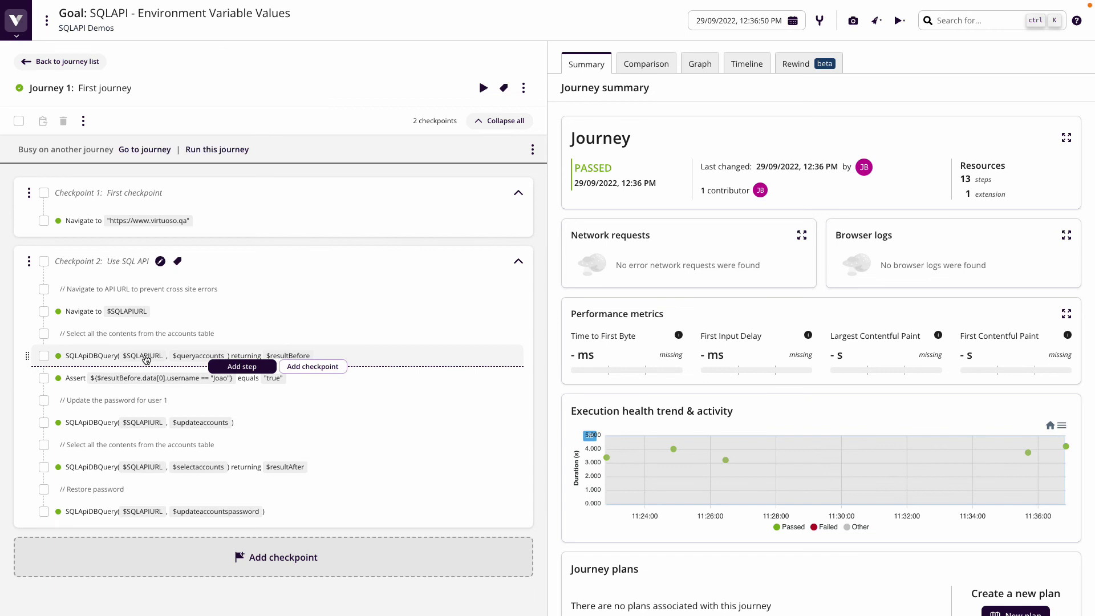
Add and save a SQLApiDBQuery step: ($SQLAPIURL, $queryaccounts) returning $resultBefore
click(242, 366)
text(SQ)
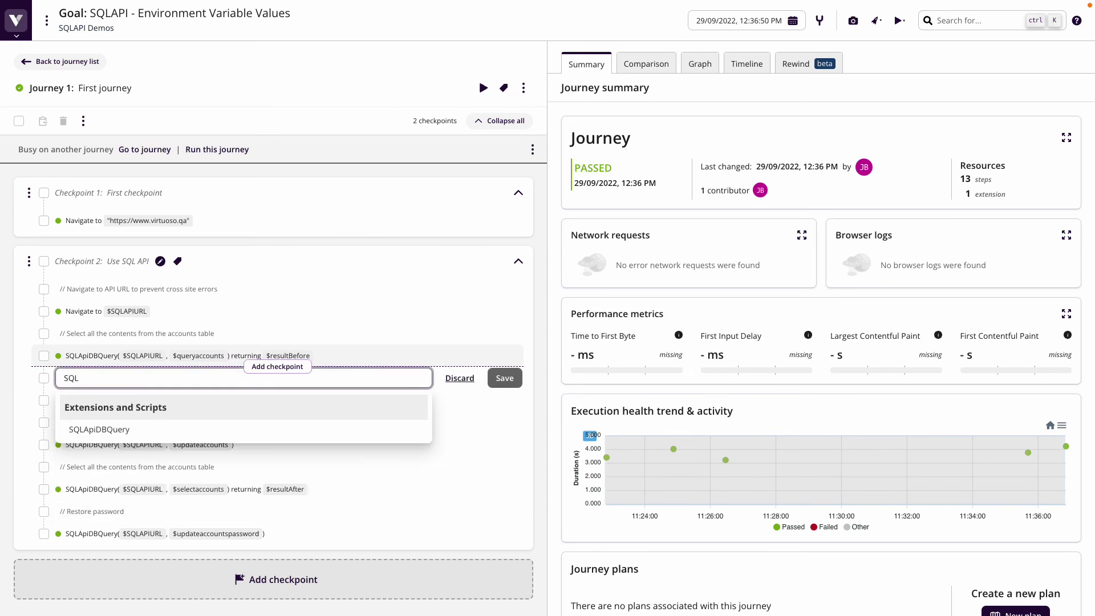
text(L)
click(95, 428)
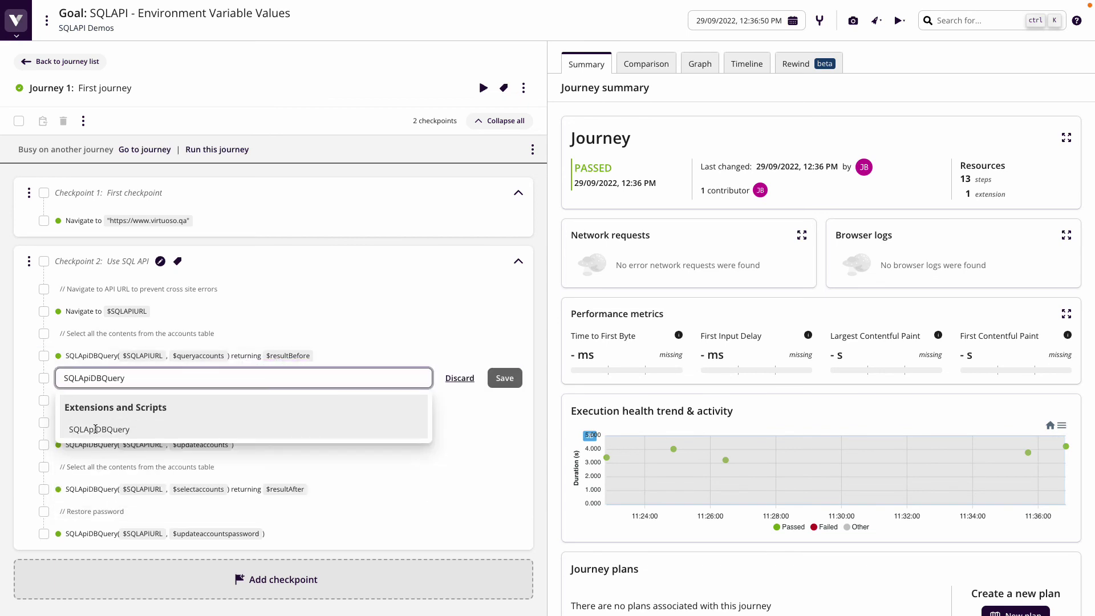
text(($)
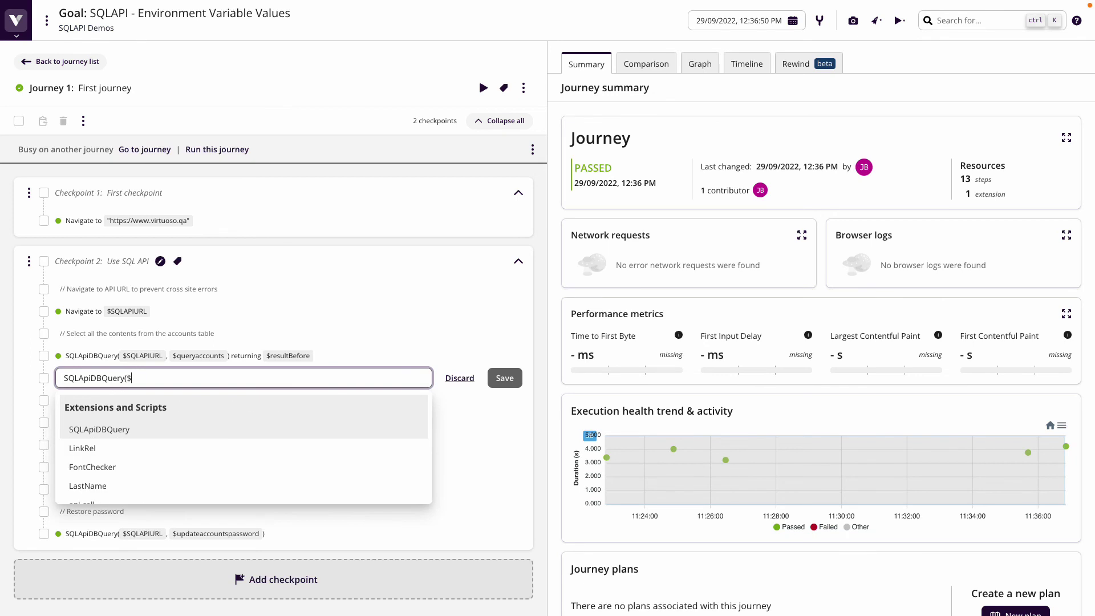
text(SQLAPI)
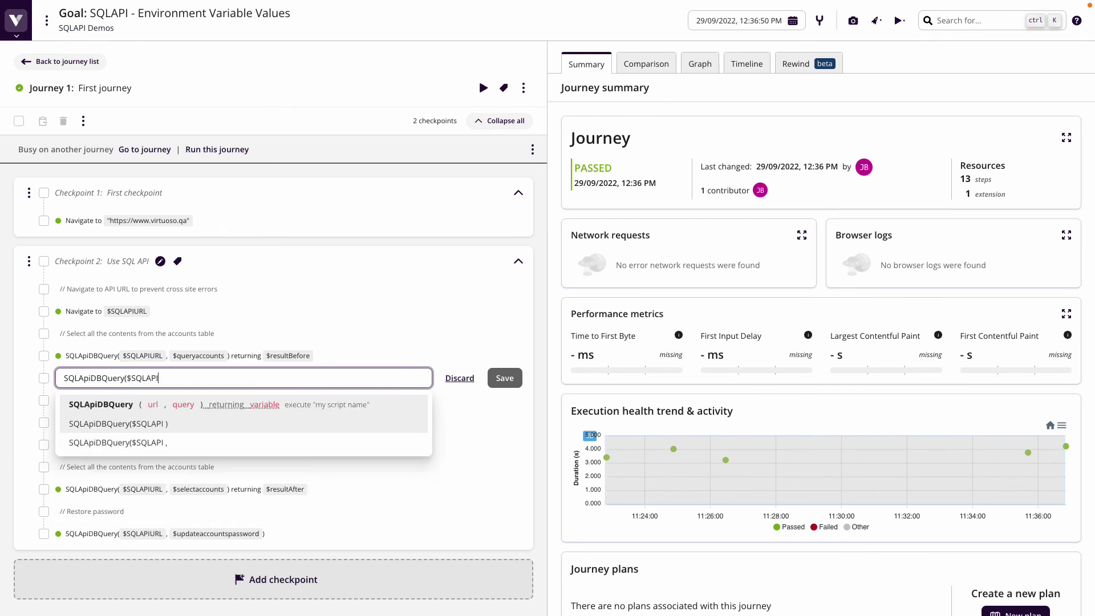
text(URL, )
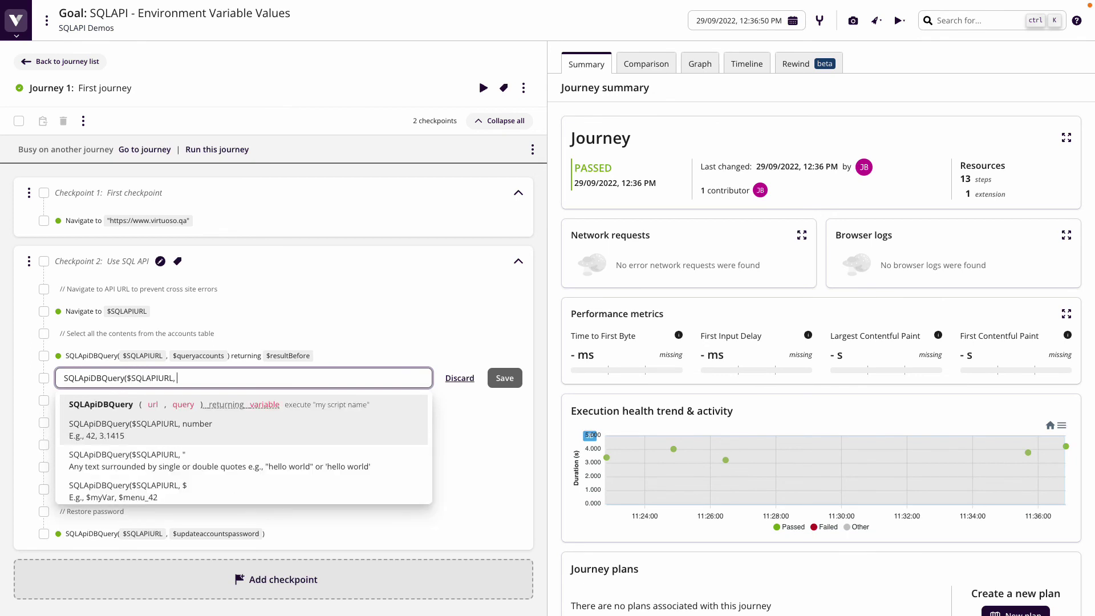
text($)
text(qu)
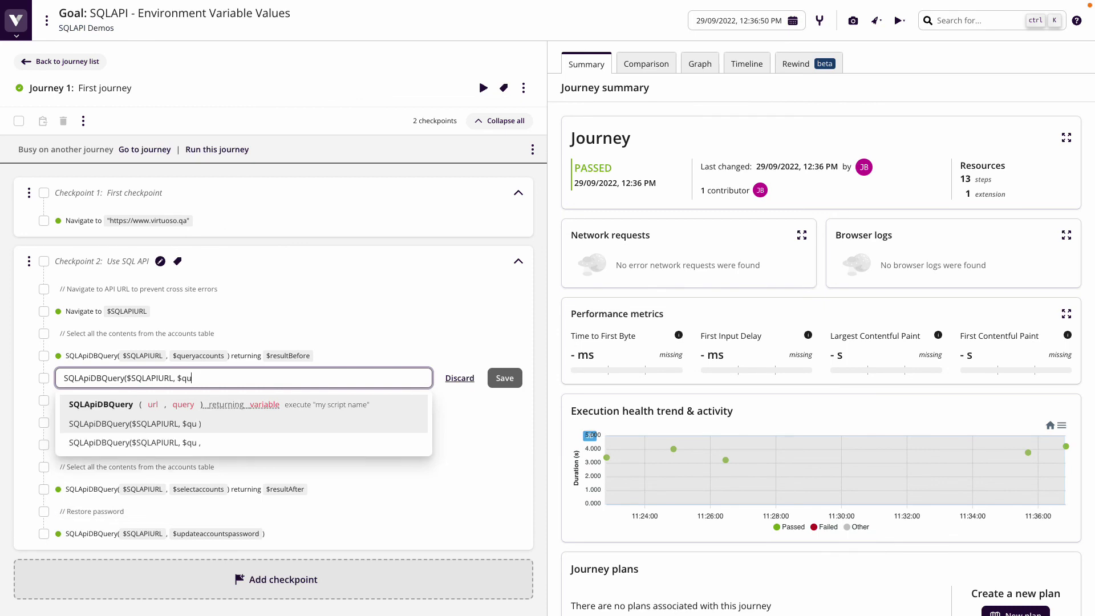
text(eryaccounts) returning )
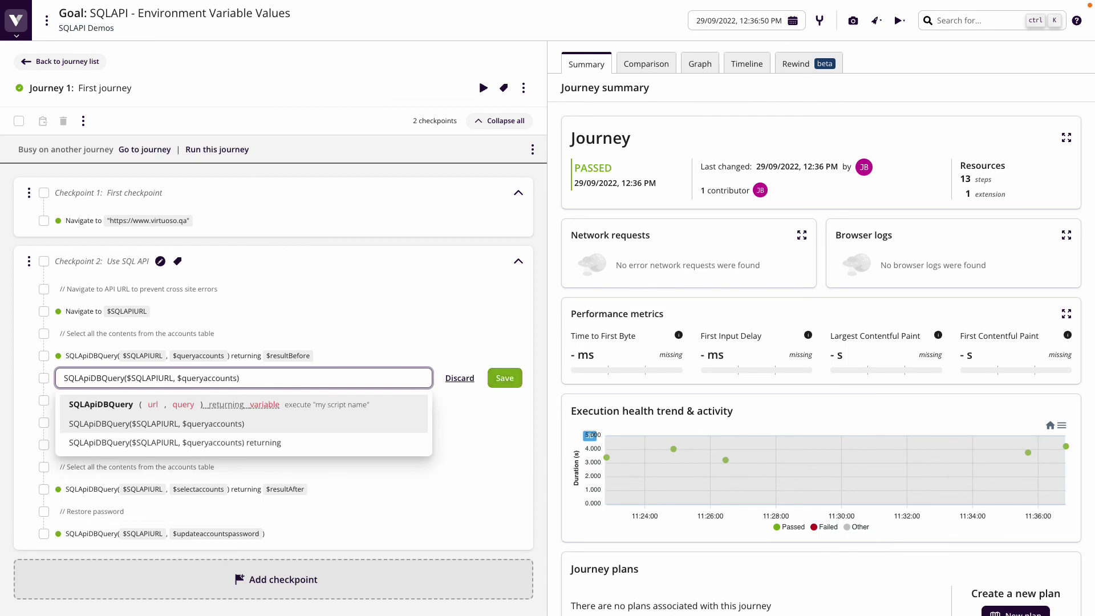
text($)
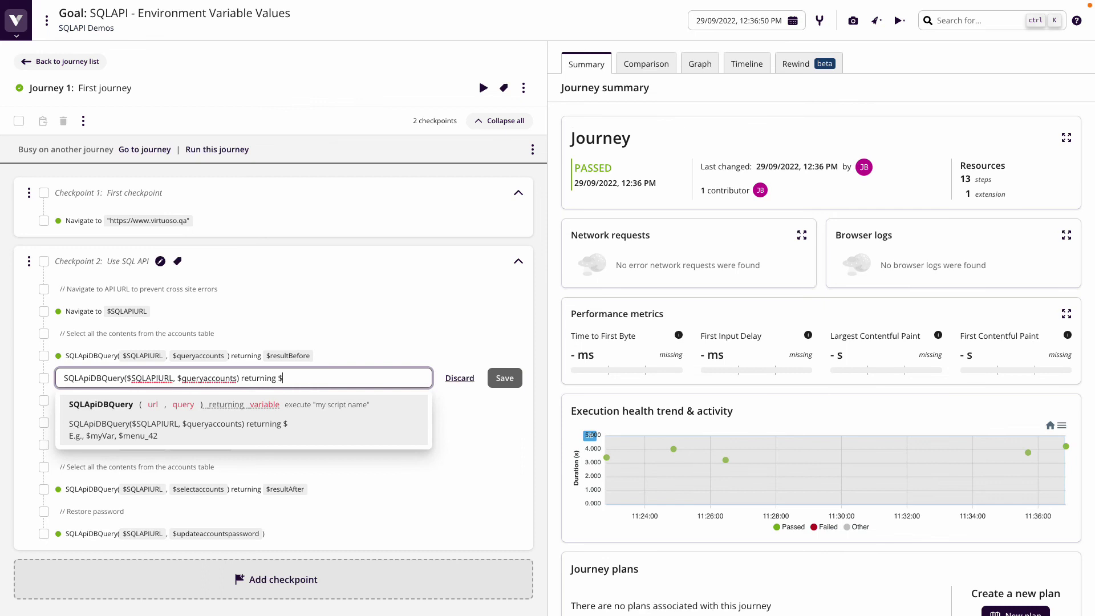
text(resuil)
text(lts)
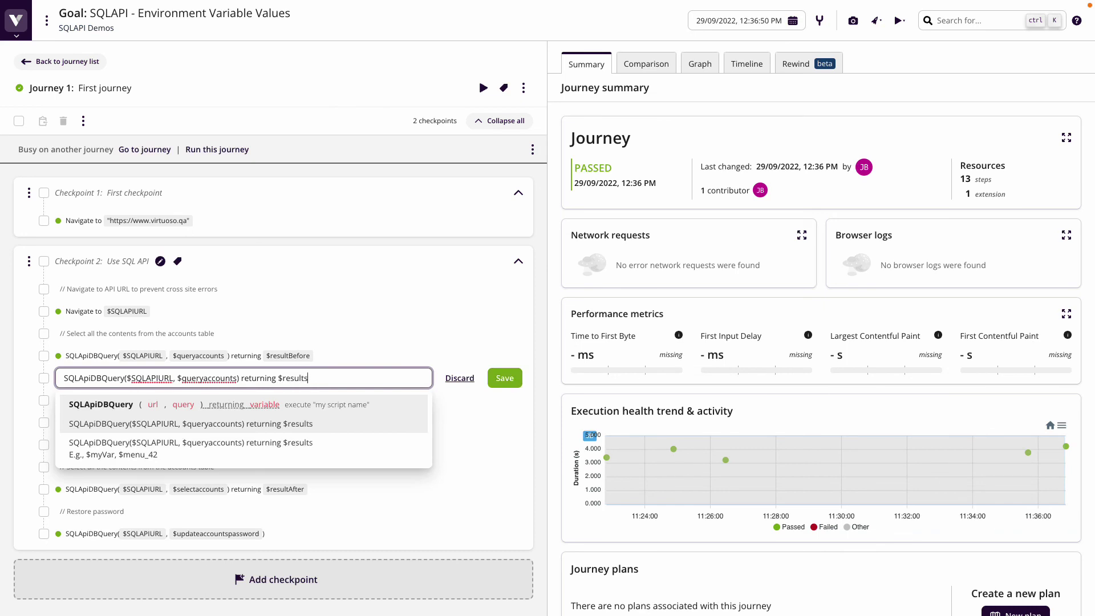
key(BackSpace)
text(Before)
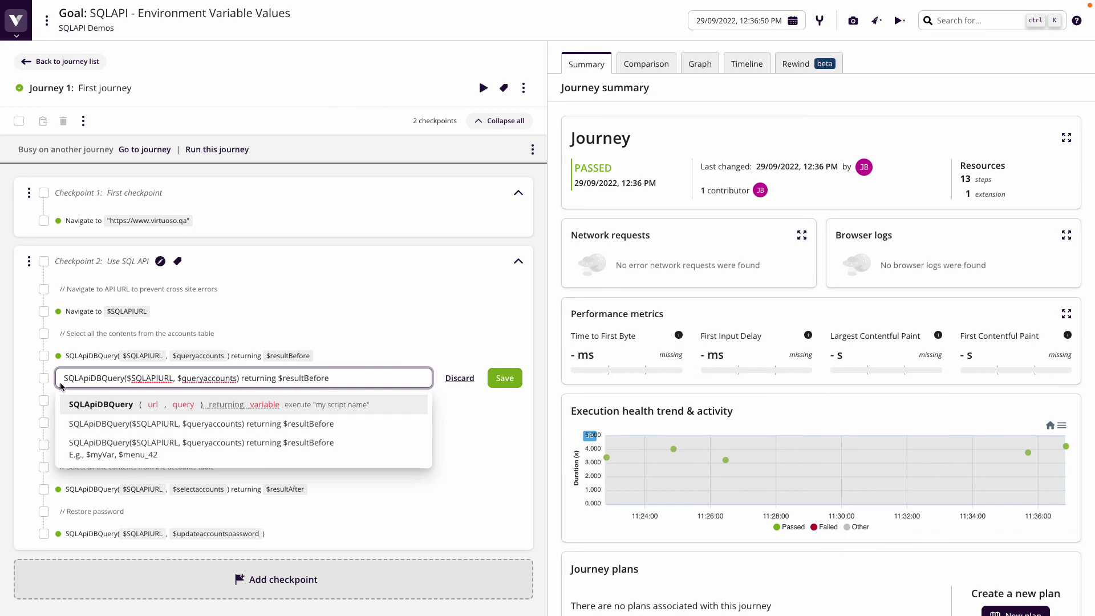
drag(63, 381, 331, 379)
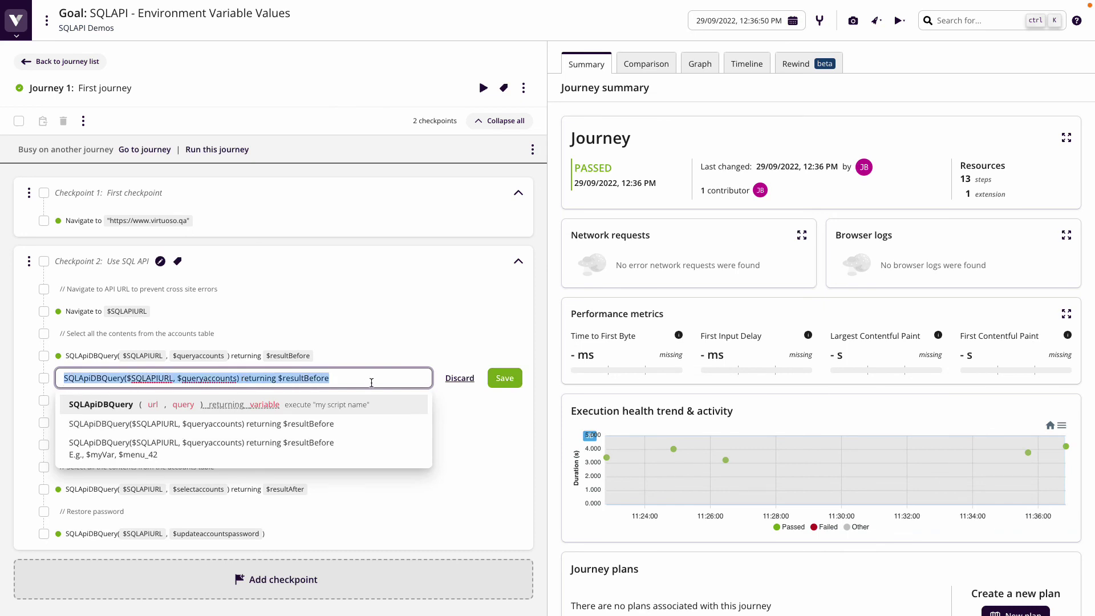
click(497, 379)
Run the whole journey and open the accounts query step's details
mouse_move(294, 366)
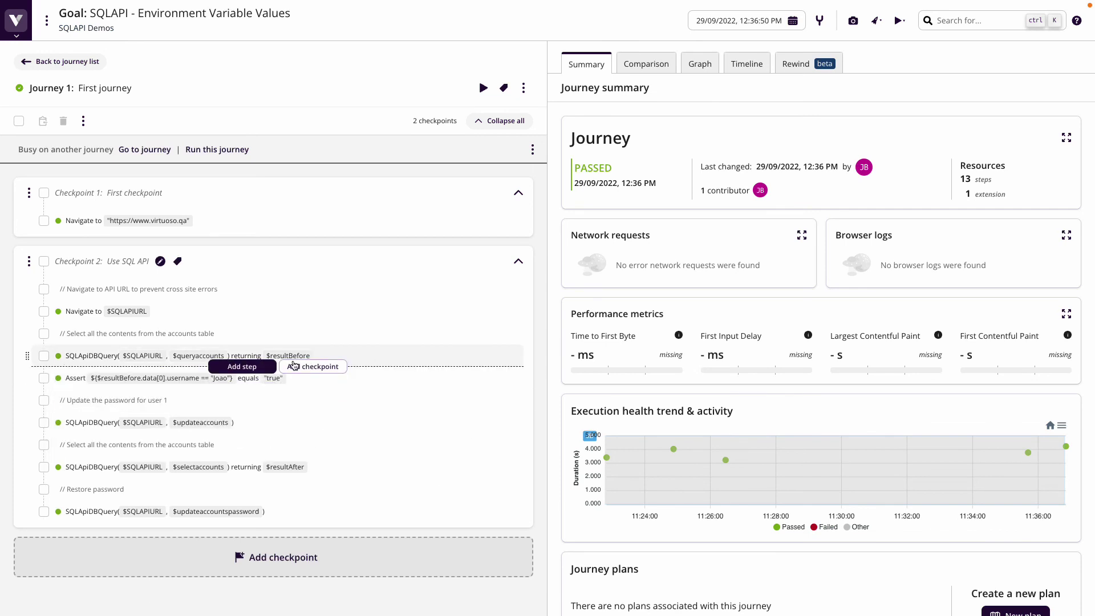
click(482, 87)
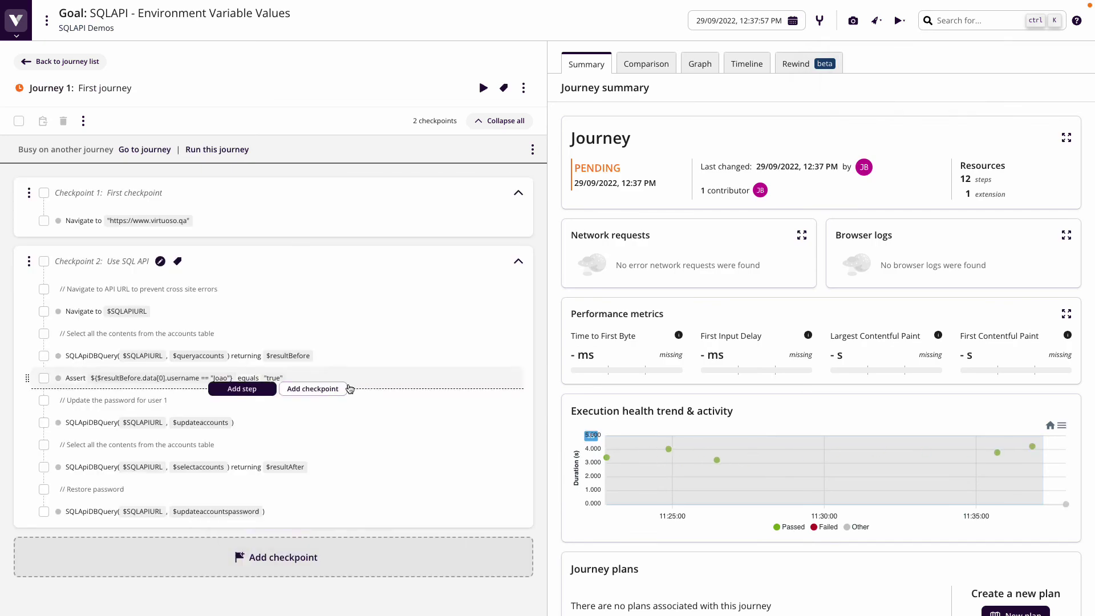
mouse_move(108, 360)
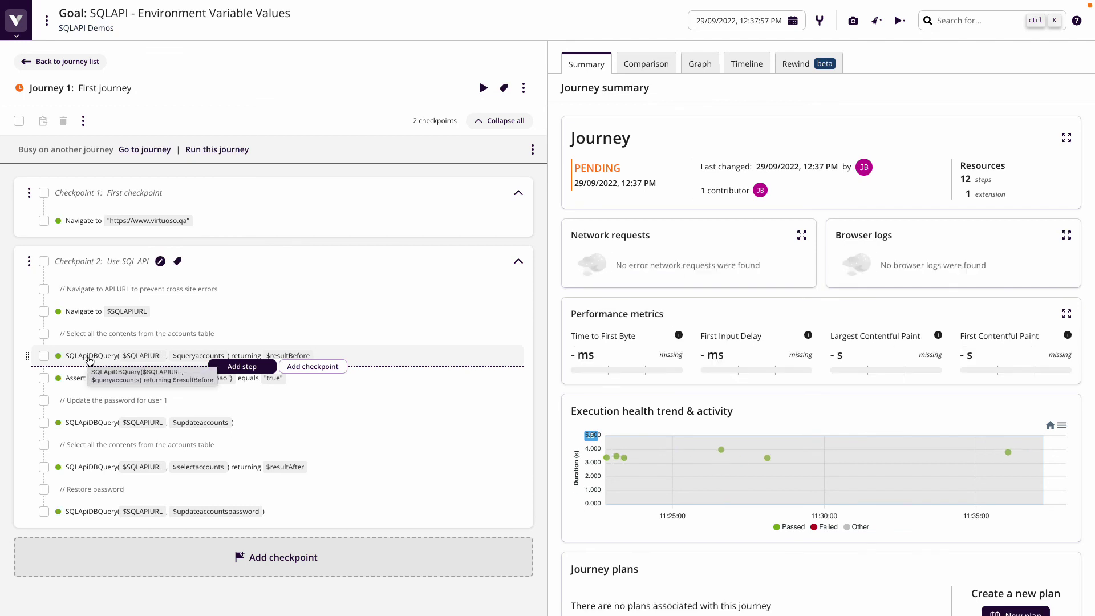
click(184, 359)
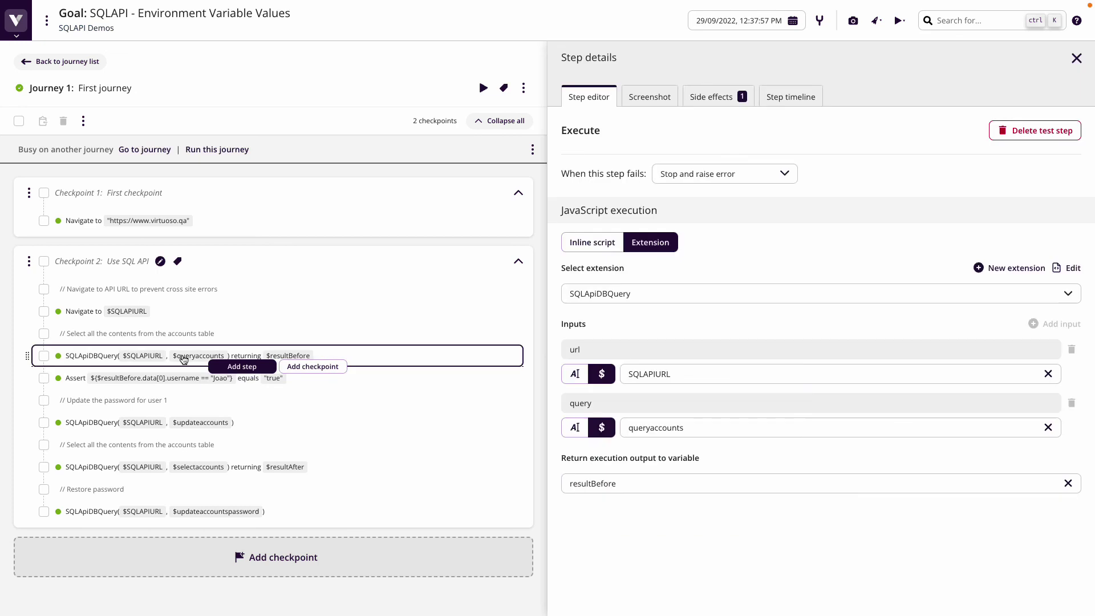
In Side effects, expand resultBefore's data array to show both account rows and the first username
click(740, 98)
click(725, 224)
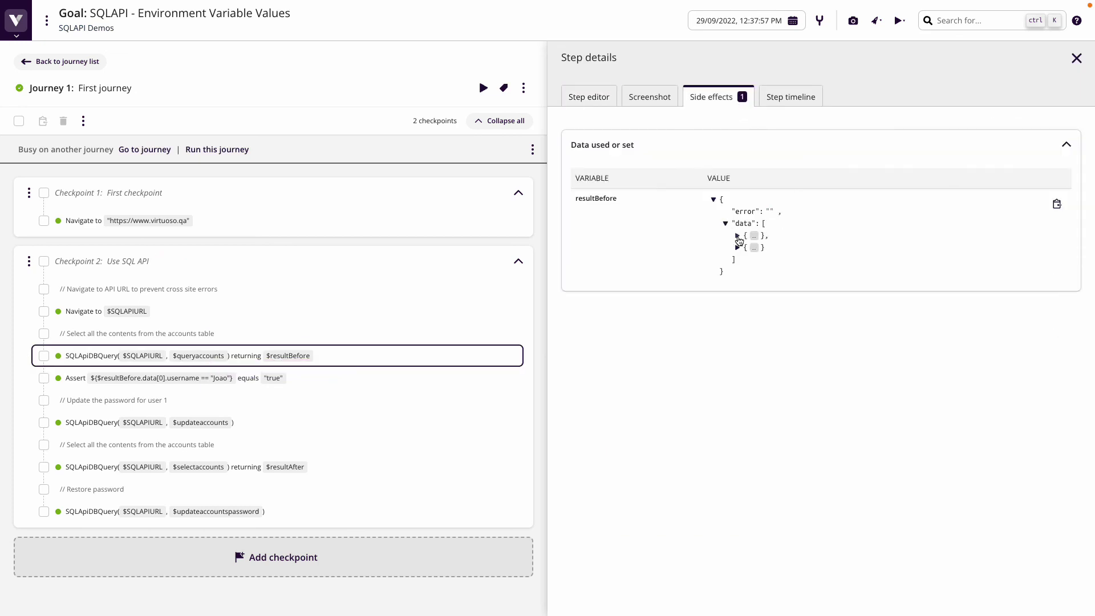
click(736, 235)
click(737, 331)
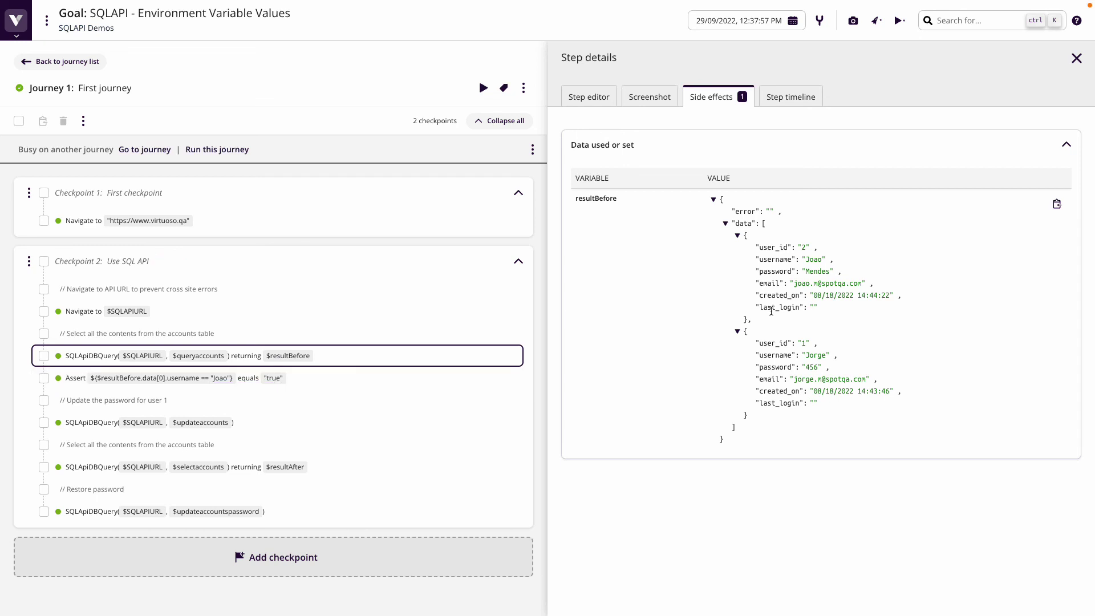
mouse_move(262, 358)
drag(754, 261, 800, 264)
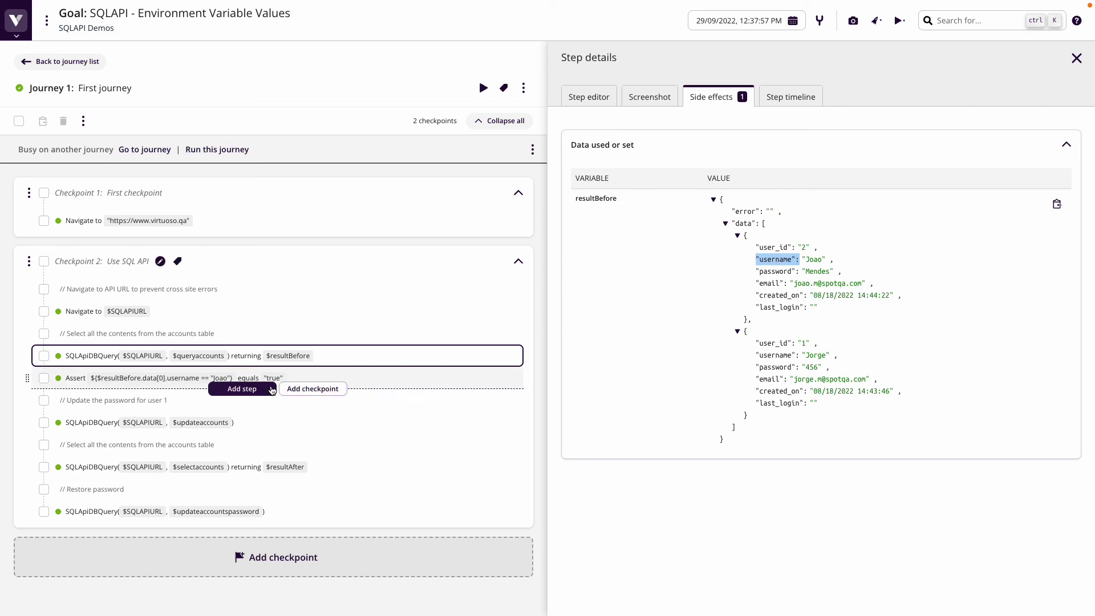
click(231, 366)
text(Write)
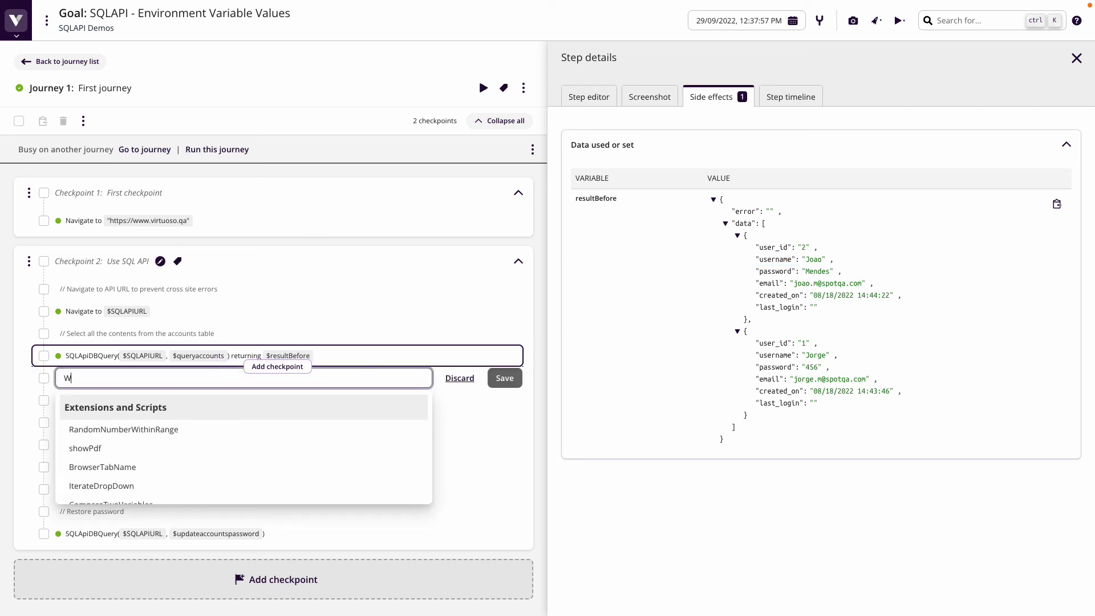
click(555, 470)
click(126, 377)
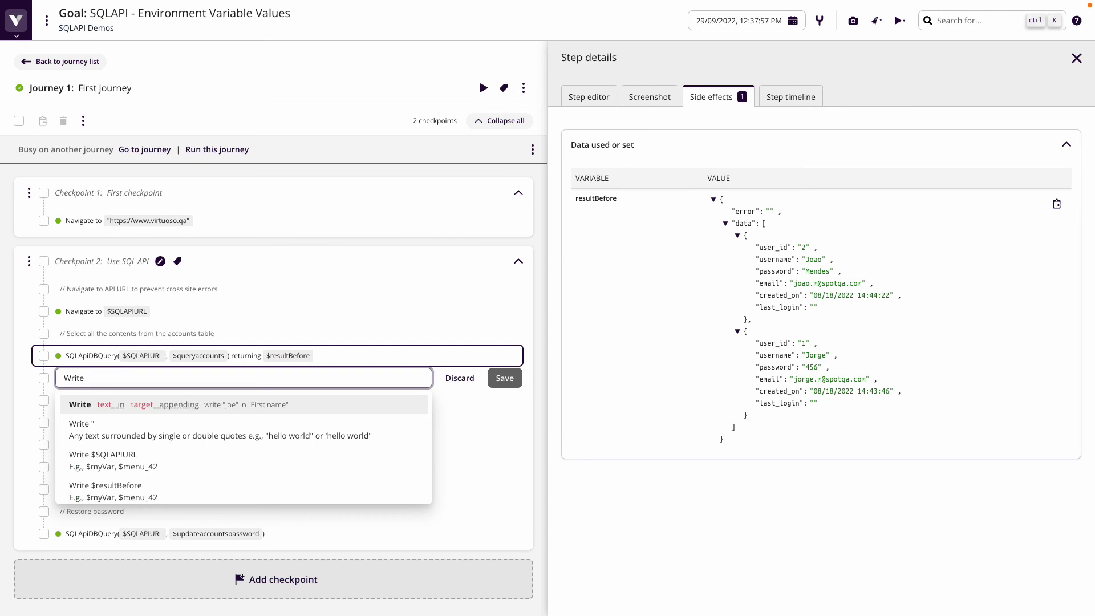
text($resultBe)
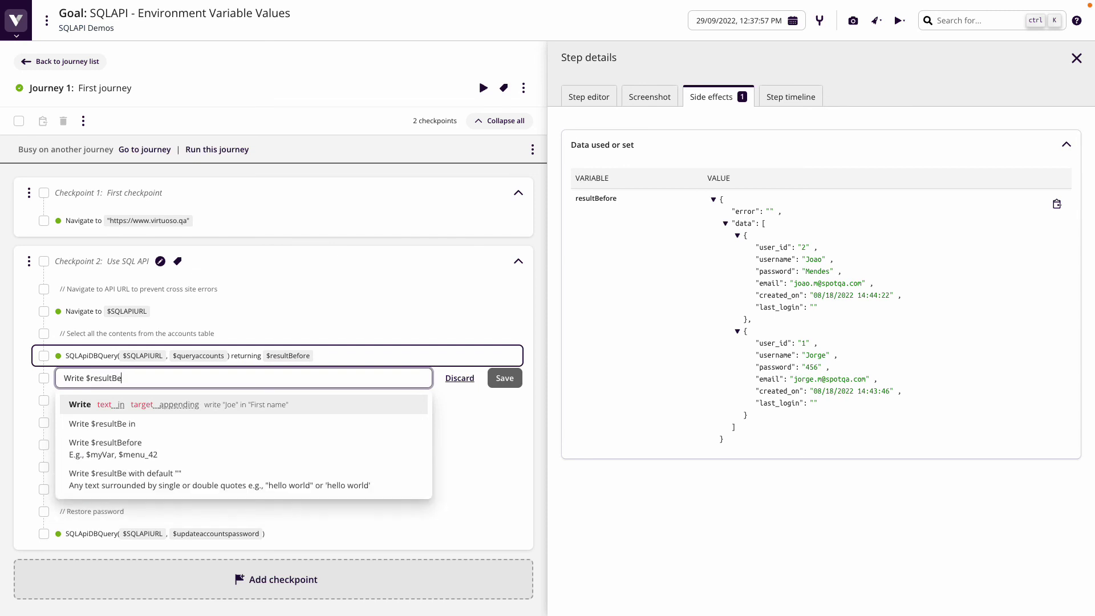
text(fore.data[)
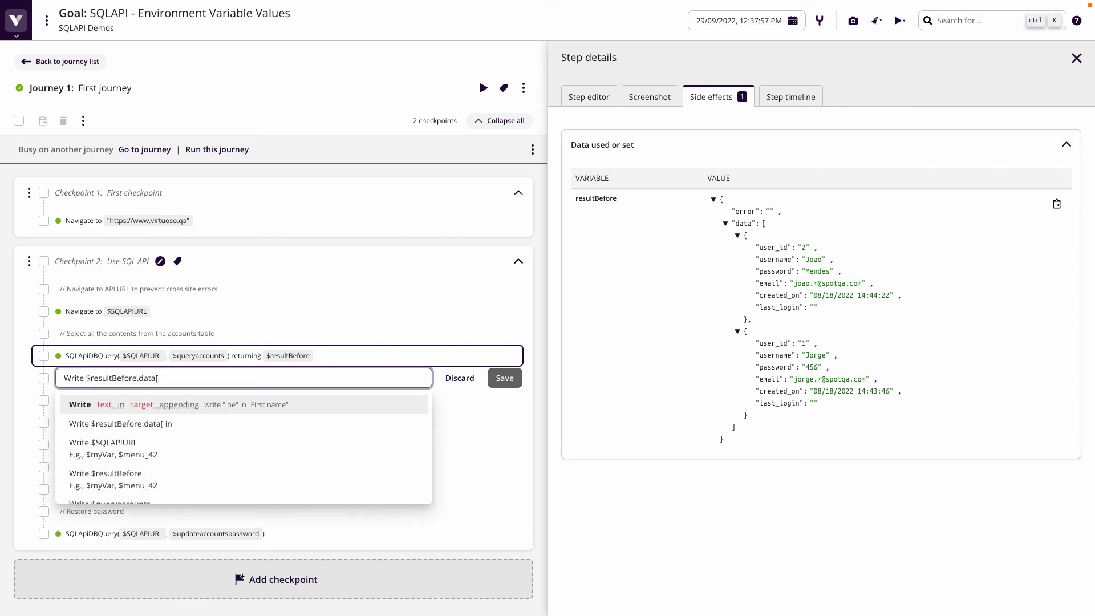
text(0])
click(326, 390)
click(179, 378)
text(.username in)
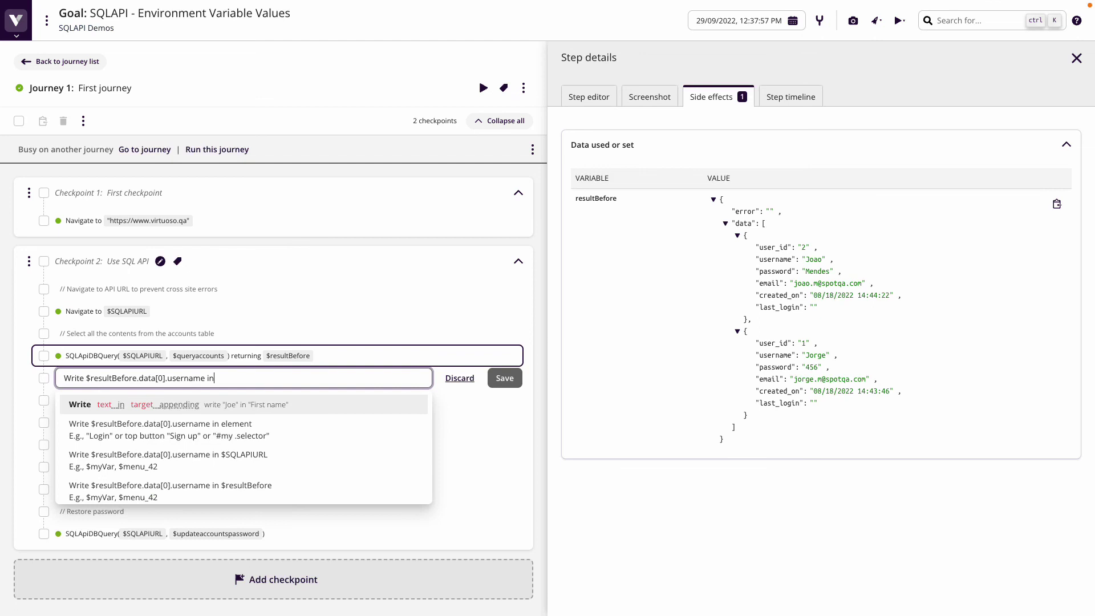
text( "Username")
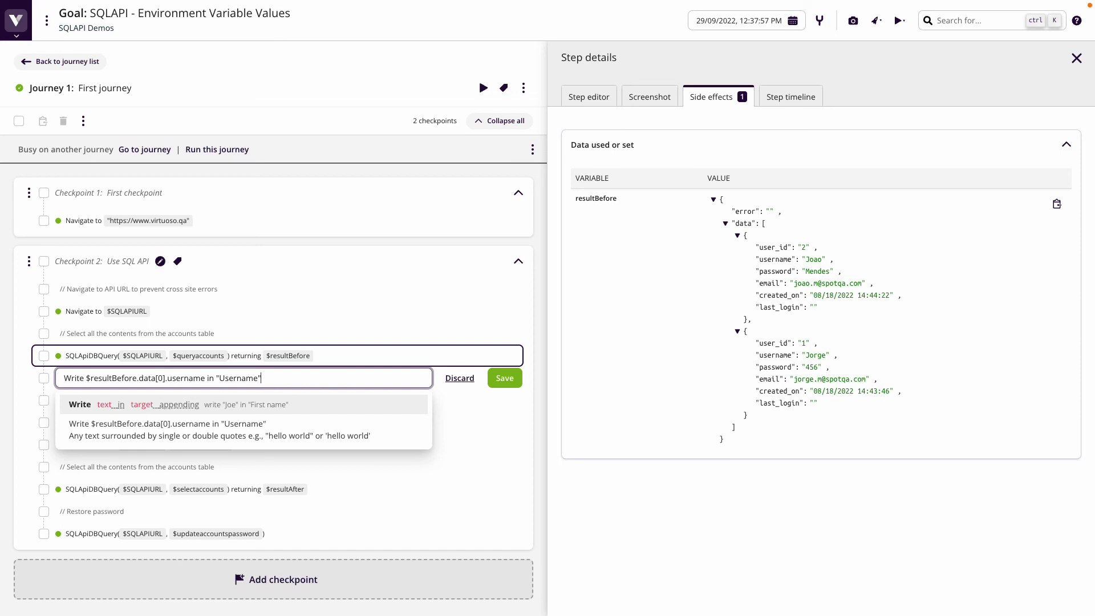
triple_click(294, 378)
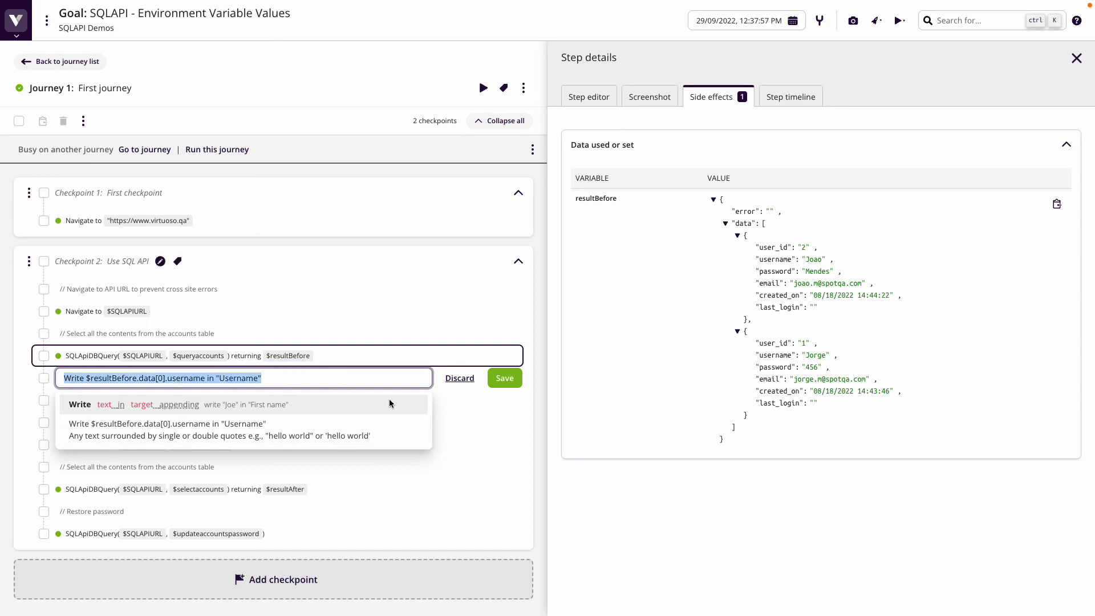
click(460, 379)
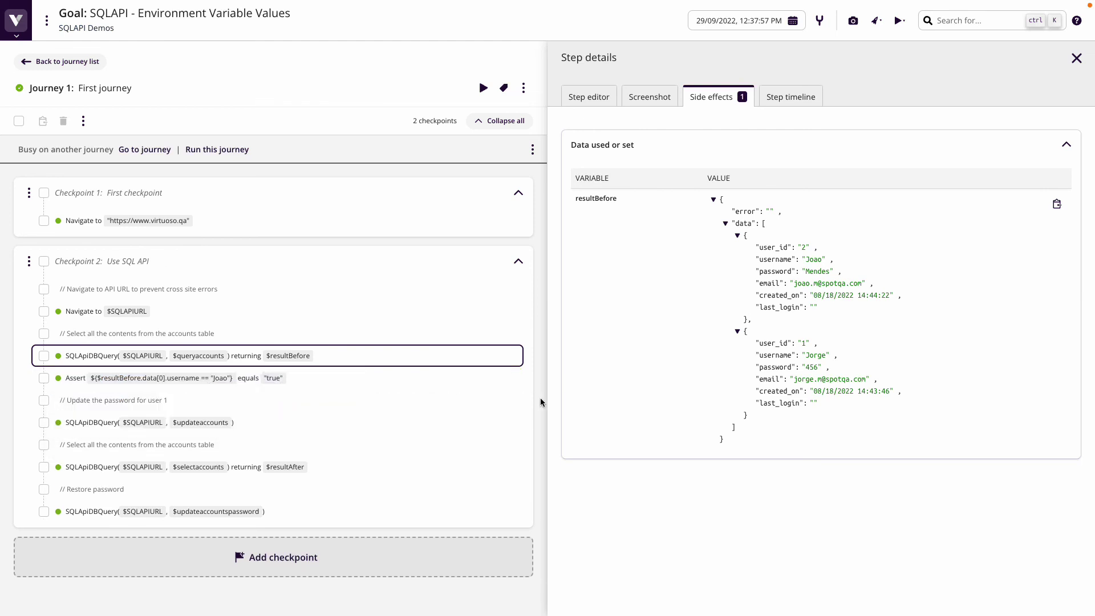